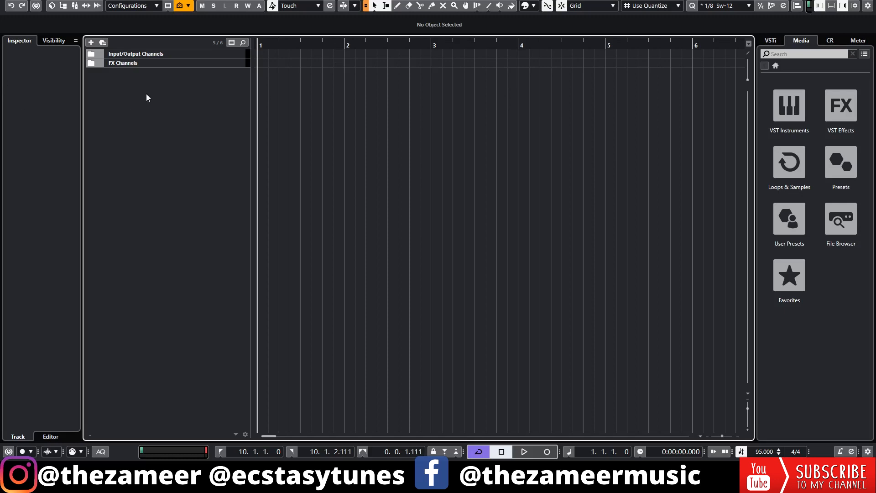
# Step: Add a track from the "vocal recording" track preset and check its routing and insert effects
pyautogui.click(103, 45)
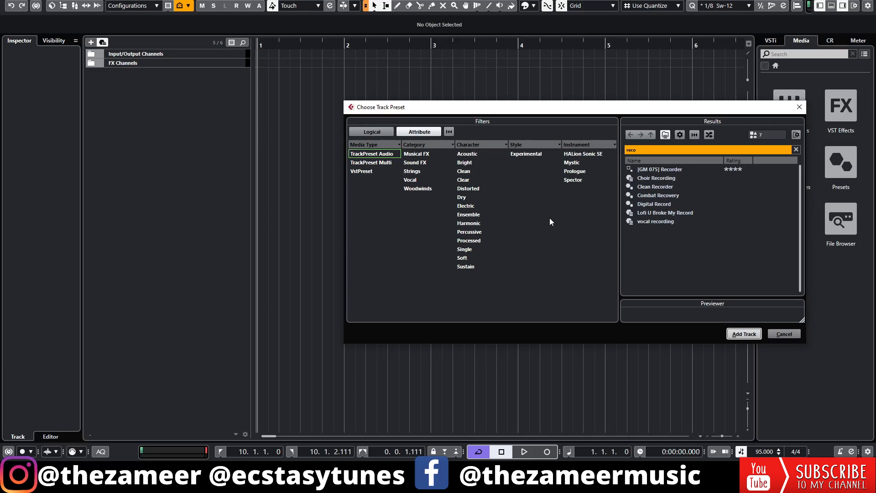
pyautogui.click(664, 223)
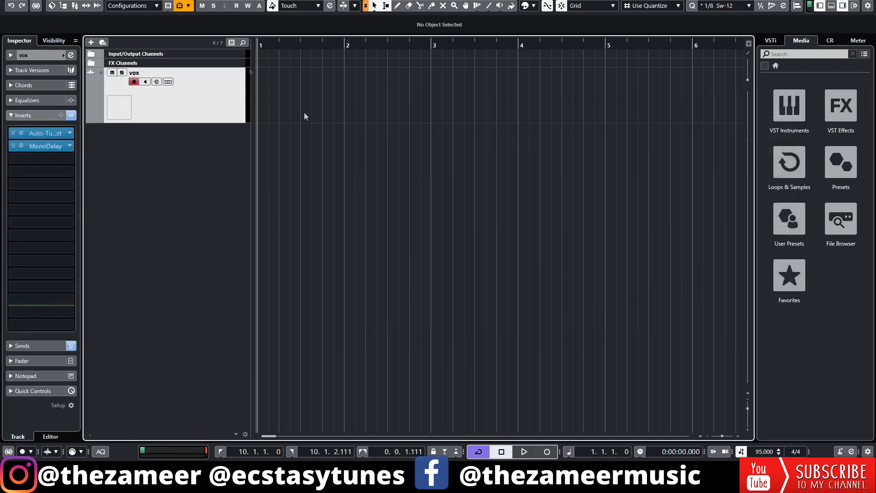
pyautogui.click(47, 55)
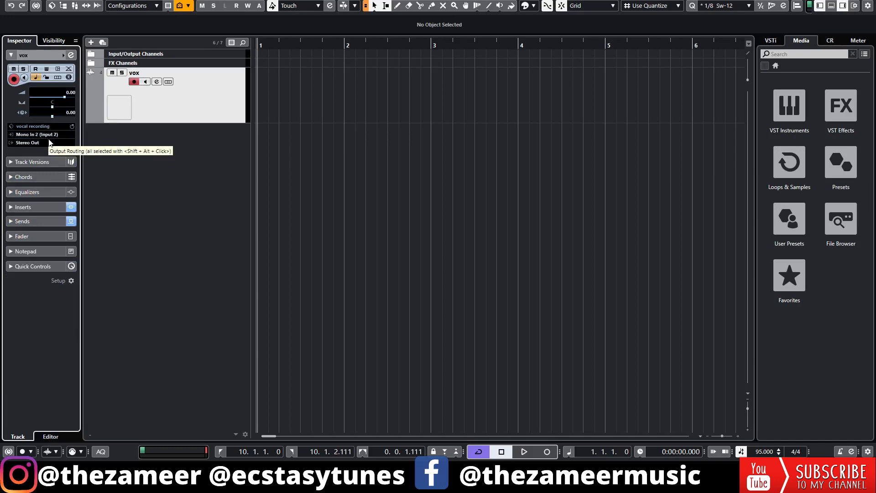
pyautogui.click(48, 204)
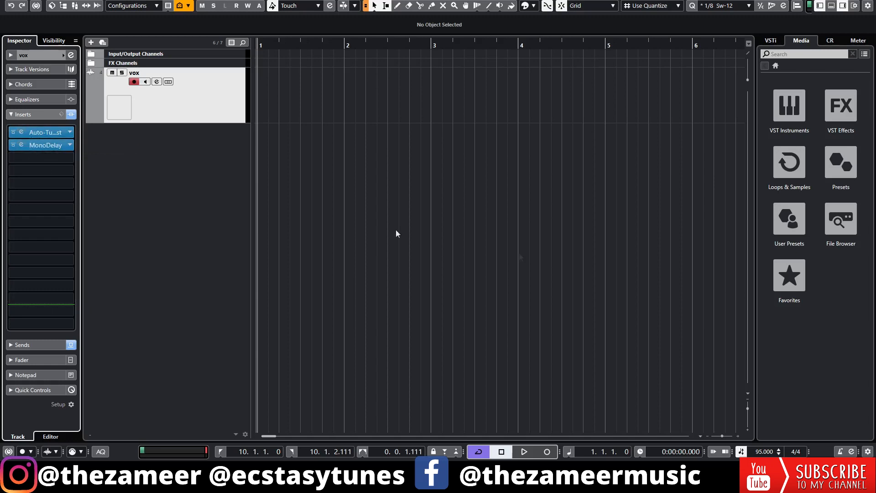
pyautogui.click(295, 200)
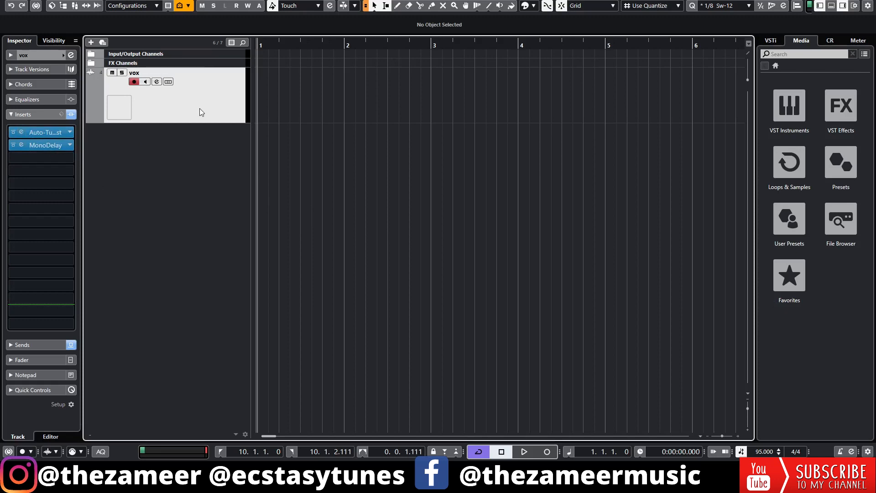
# Step: Add a mono audio track named "gtr recording" with its audio input set to Input 2
pyautogui.click(90, 42)
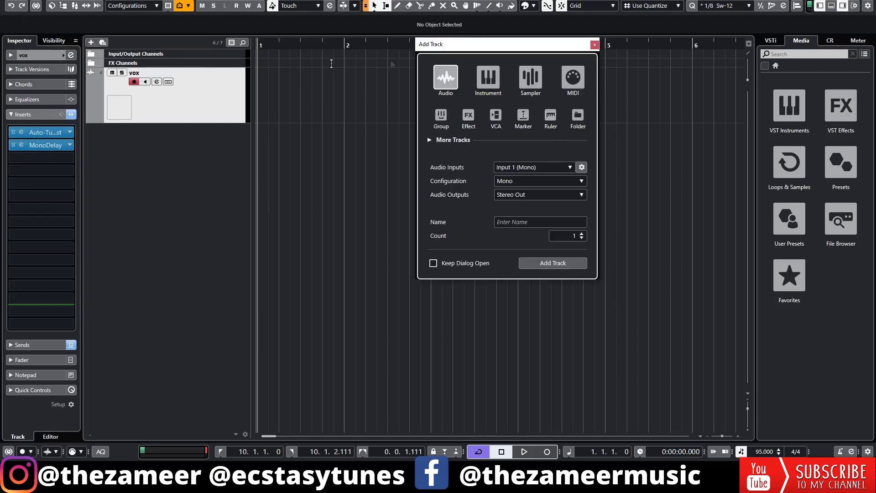
pyautogui.click(530, 167)
pyautogui.click(548, 222)
pyautogui.click(536, 223)
pyautogui.write('gtr recording')
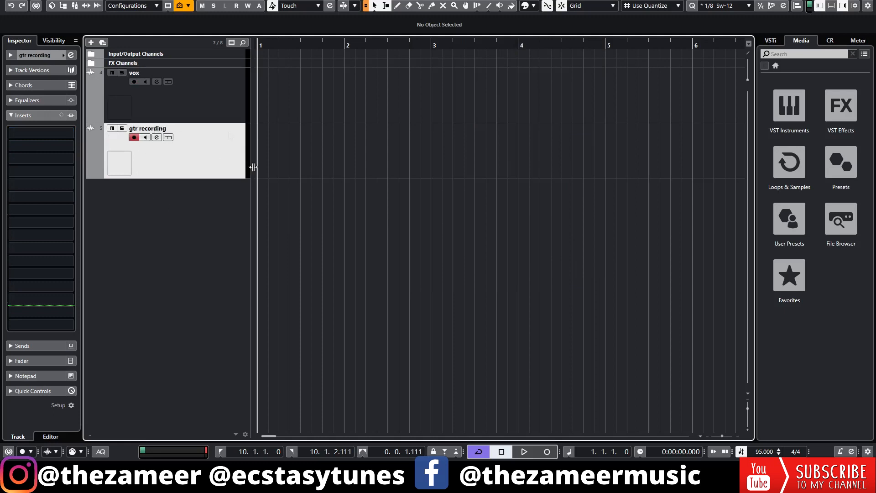
# Step: Load VST Amp Rack and MultiTap Delay as the first two inserts on the gtr recording track
pyautogui.click(32, 133)
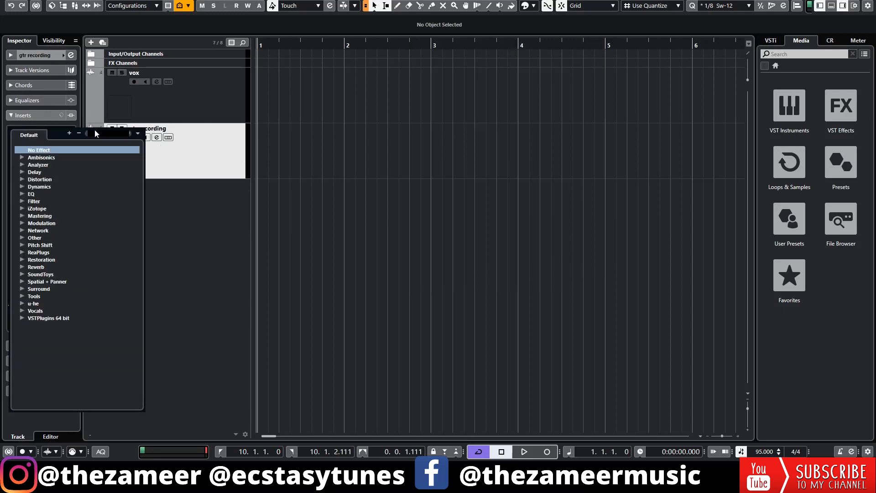
pyautogui.write('vst')
pyautogui.click(66, 172)
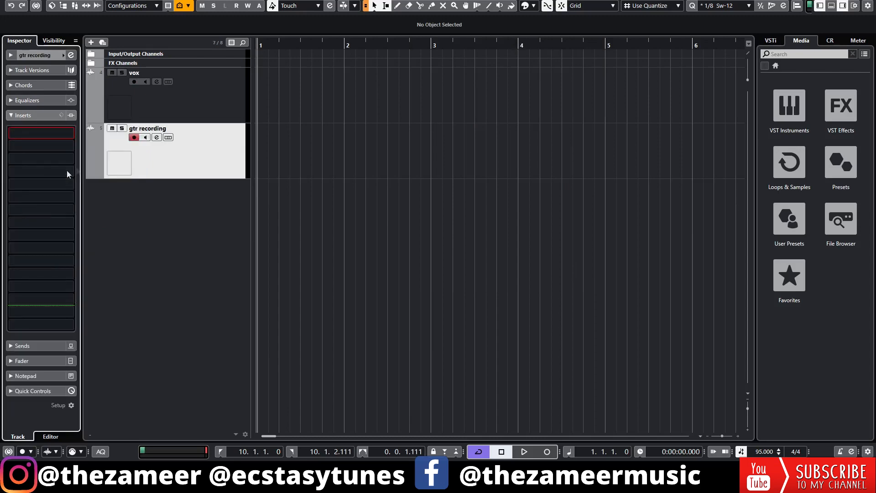
pyautogui.click(49, 150)
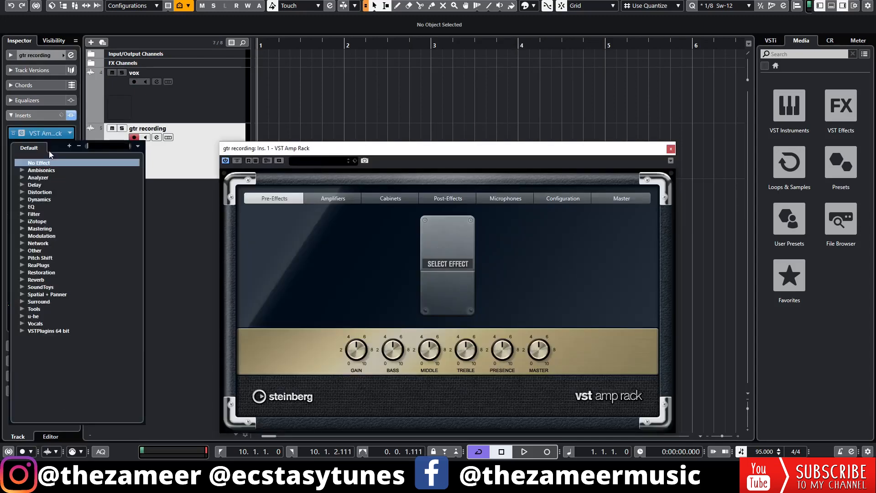
pyautogui.write('del')
pyautogui.click(66, 184)
pyautogui.click(671, 150)
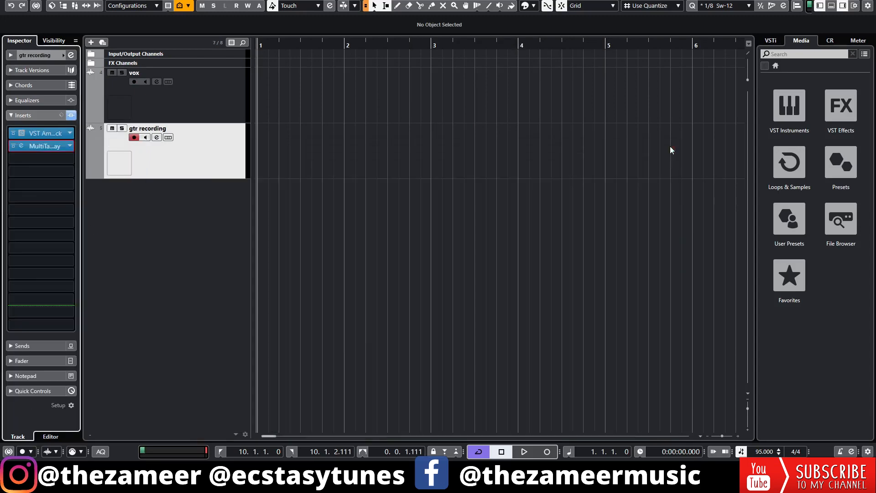
# Step: Apply a low-cut filter at about 341.5 Hz in the gtr recording track's channel settings
pyautogui.click(196, 160)
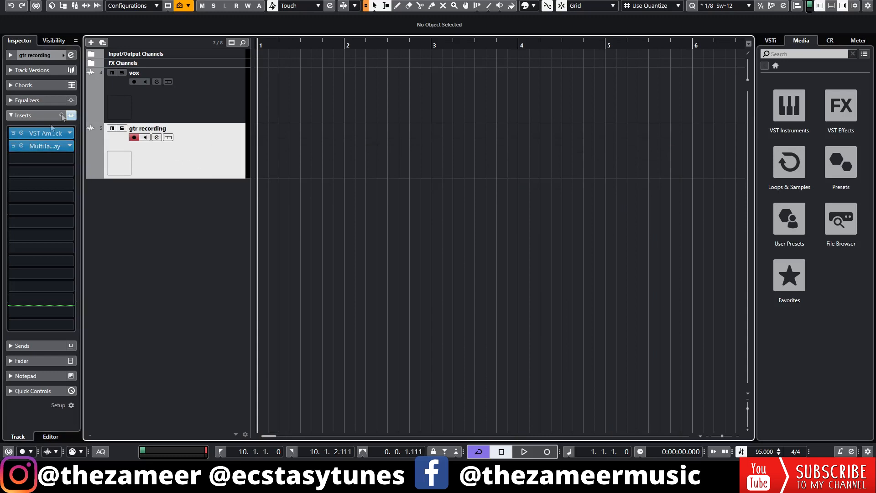
pyautogui.click(157, 138)
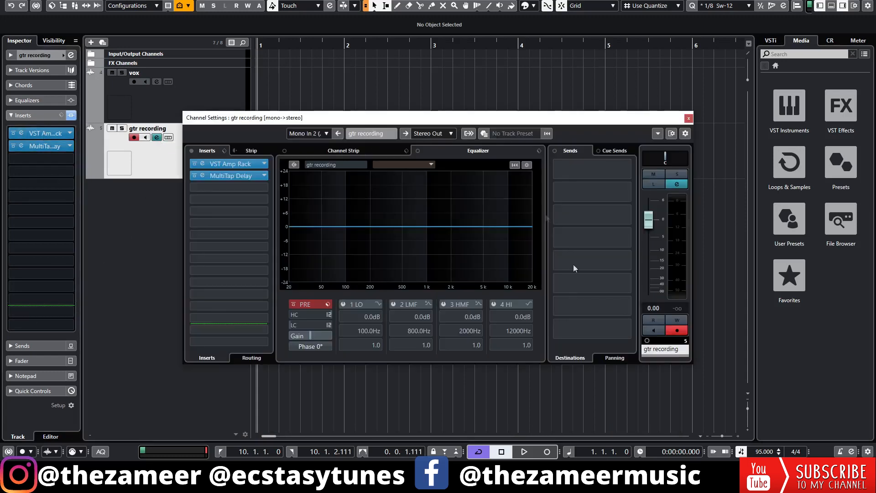
pyautogui.moveTo(302, 324); pyautogui.dragTo(319, 326)
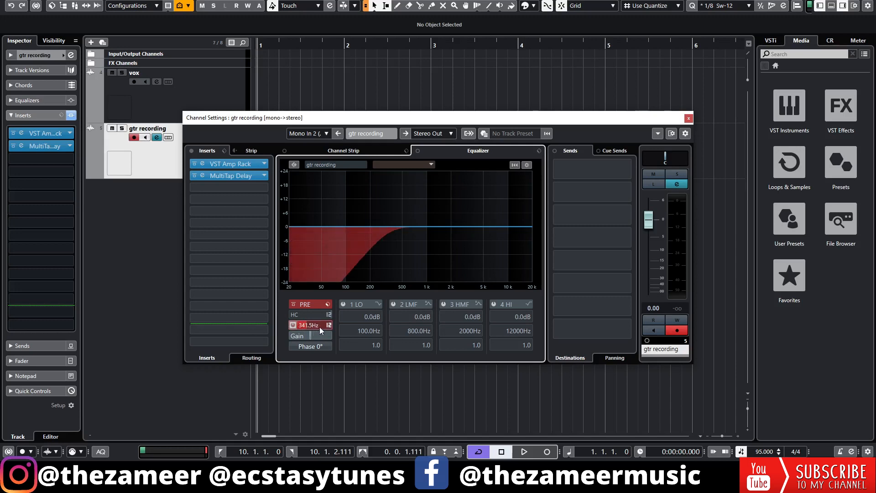
pyautogui.click(688, 118)
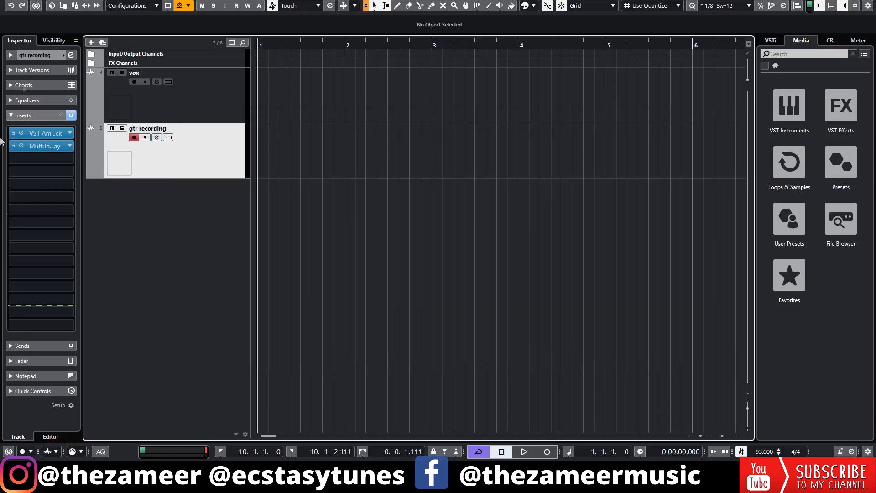
# Step: Save the guitar track as a track preset named "gtr recording"
pyautogui.rightClick(200, 143)
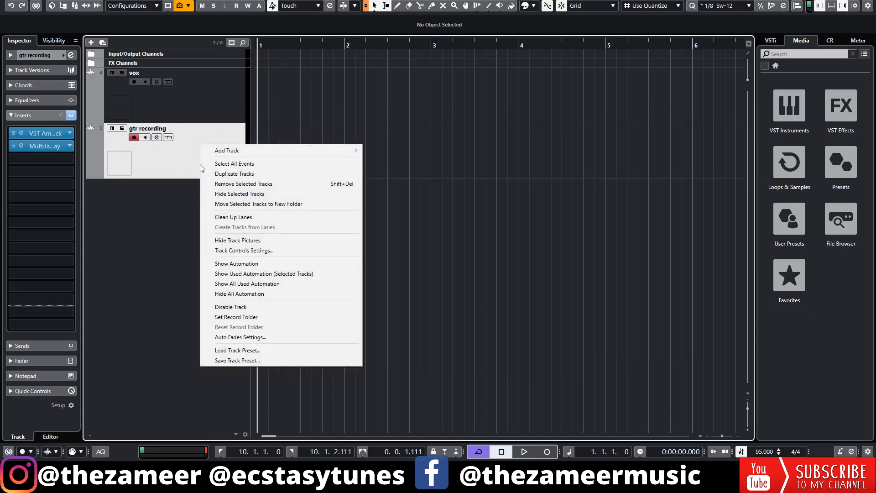
pyautogui.click(250, 361)
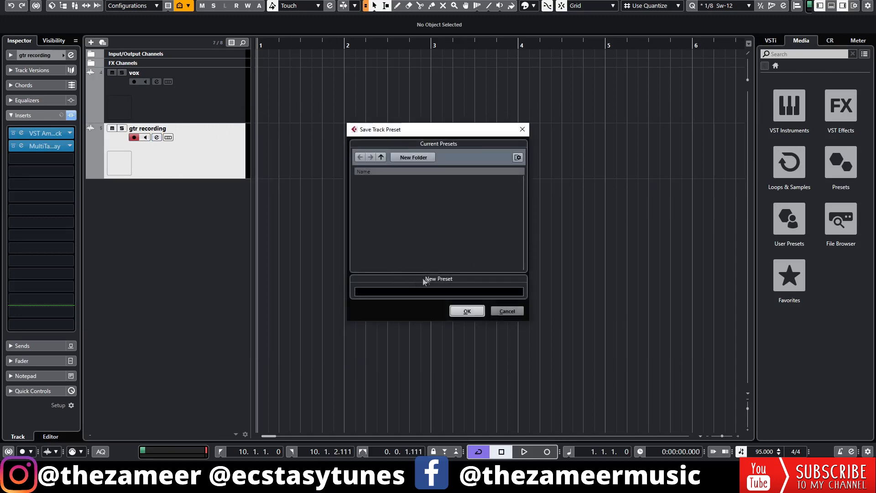
pyautogui.click(413, 292)
pyautogui.write('gtr recording')
pyautogui.press('Return')
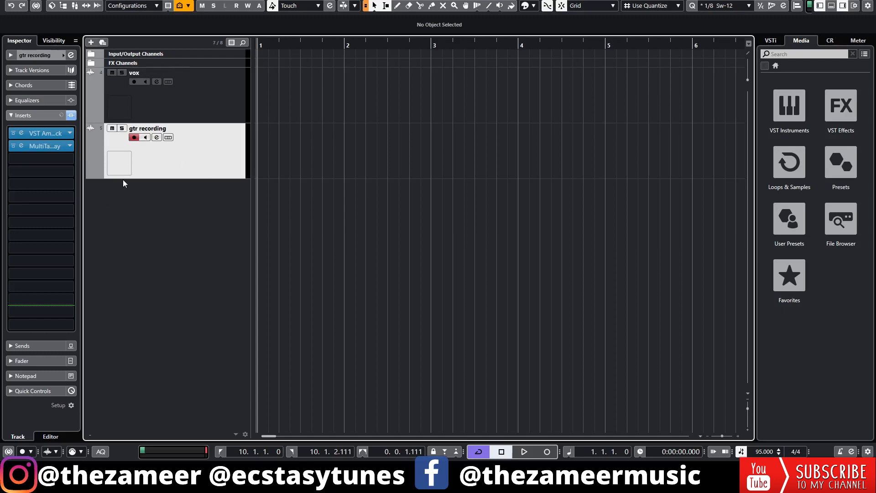
# Step: Add a second guitar track from the "gtr recording" preset and check its inserts and equalizer settings
pyautogui.click(102, 42)
pyautogui.click(708, 228)
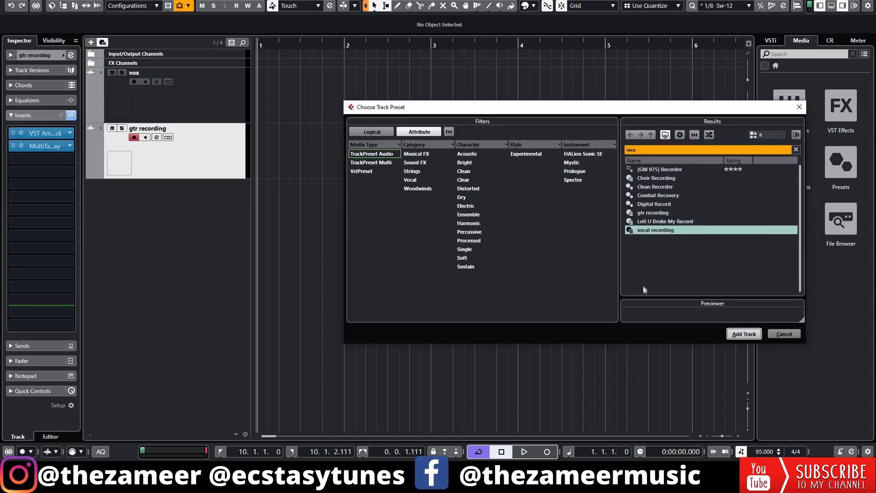
pyautogui.click(656, 213)
pyautogui.doubleClick(655, 214)
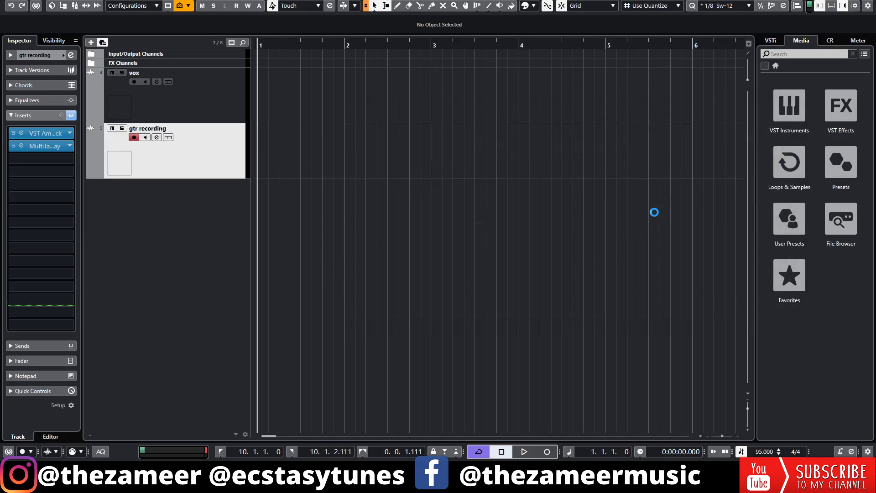
pyautogui.click(183, 158)
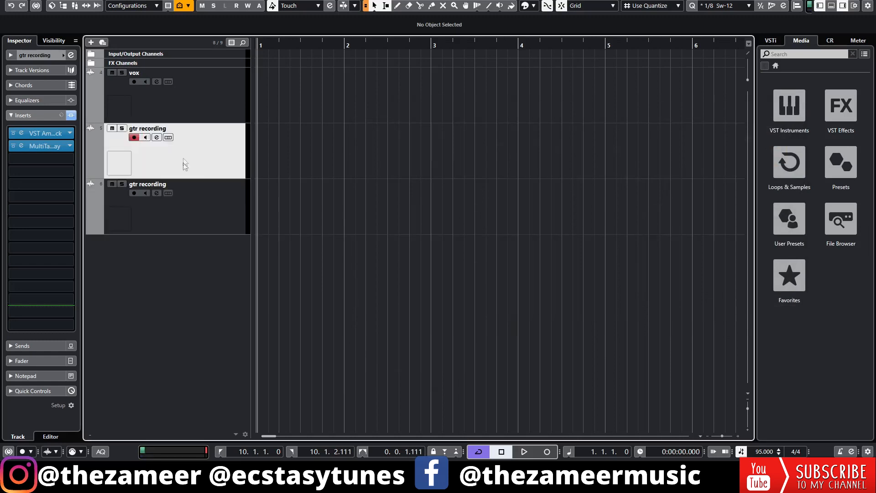
pyautogui.click(206, 223)
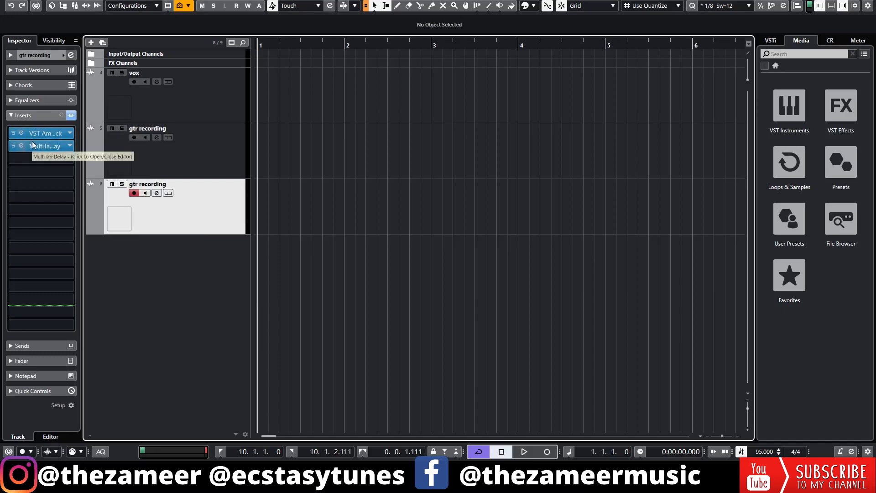
pyautogui.click(157, 193)
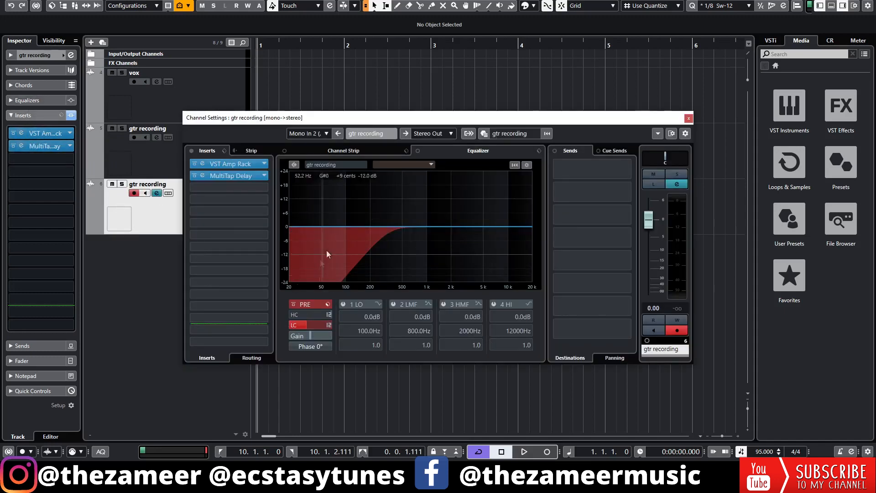
pyautogui.press('Escape')
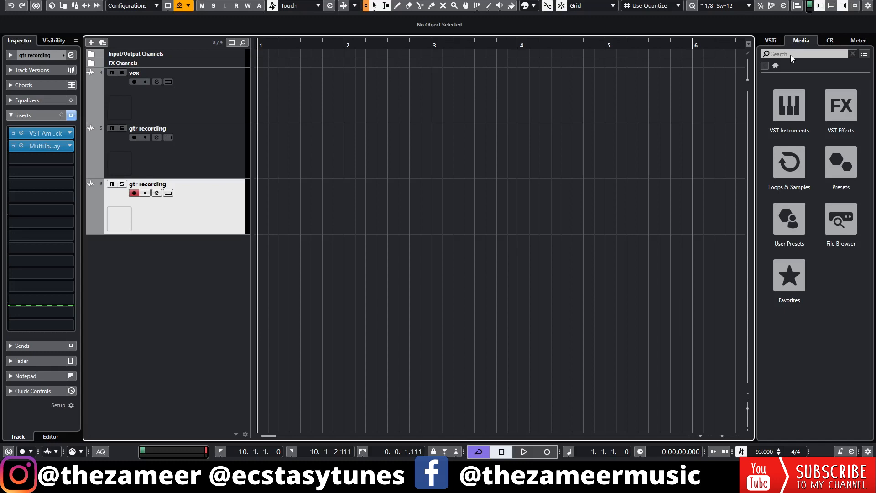
# Step: Search the media library for "kick" and create a sampler track from the "03 kick hit" sample
pyautogui.click(789, 55)
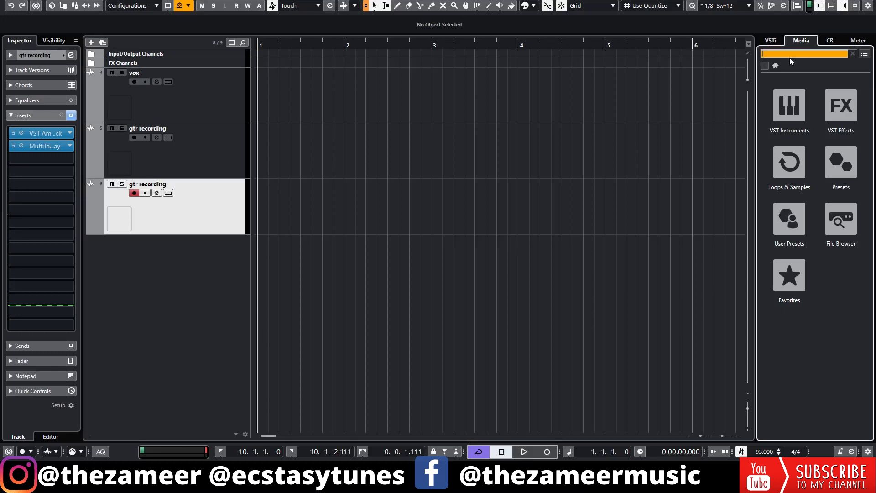
pyautogui.write('kick')
pyautogui.click(790, 268)
pyautogui.rightClick(790, 267)
pyautogui.click(787, 283)
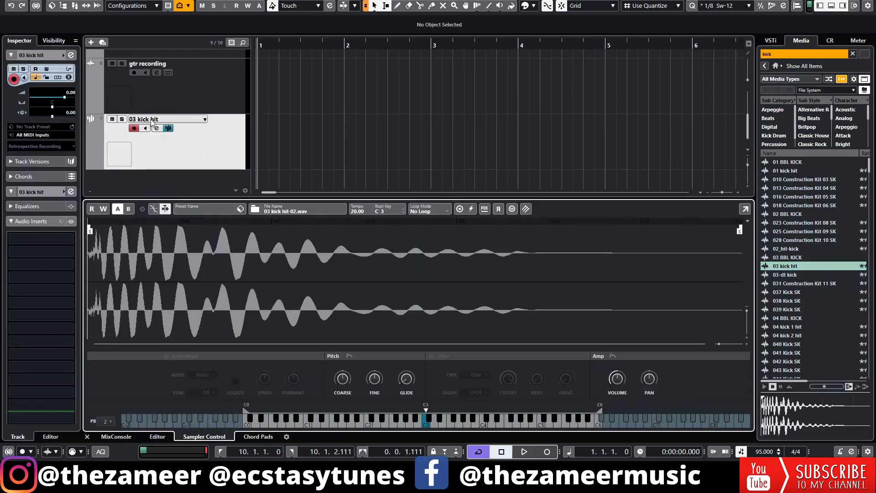
# Step: Rename the new sampler track to "Kick punch"
pyautogui.doubleClick(152, 120)
pyautogui.write('Kick punch')
pyautogui.press('Return')
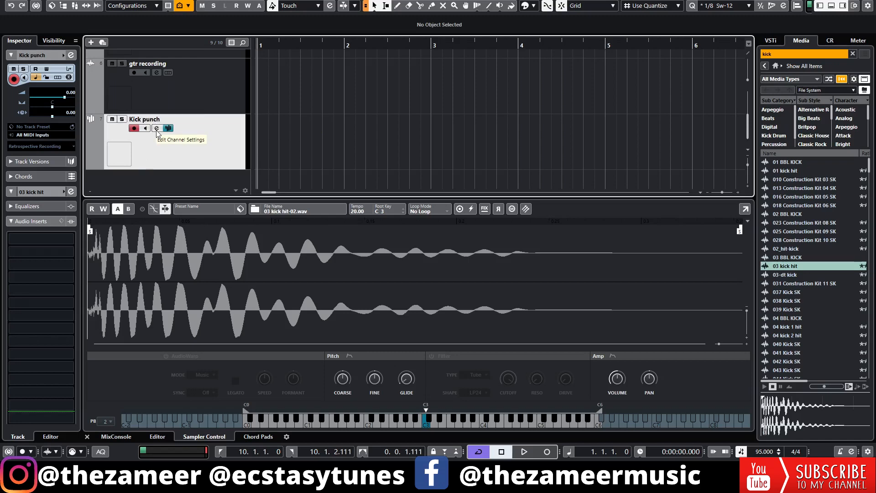
# Step: Insert Distortion and SoftClipper on Kick punch, setting SoftClipper to about 9.2 dB input, 7.9 dB output and 82% second and third harmonics
pyautogui.click(44, 237)
pyautogui.write('d')
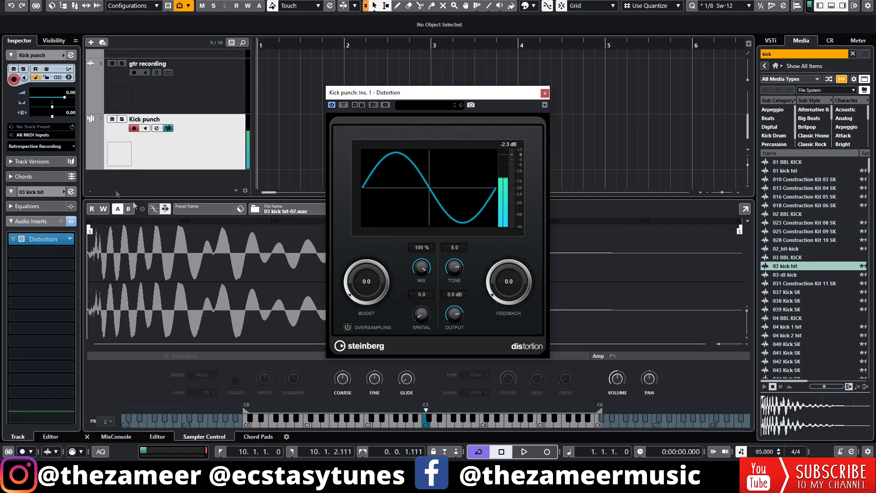
pyautogui.click(49, 252)
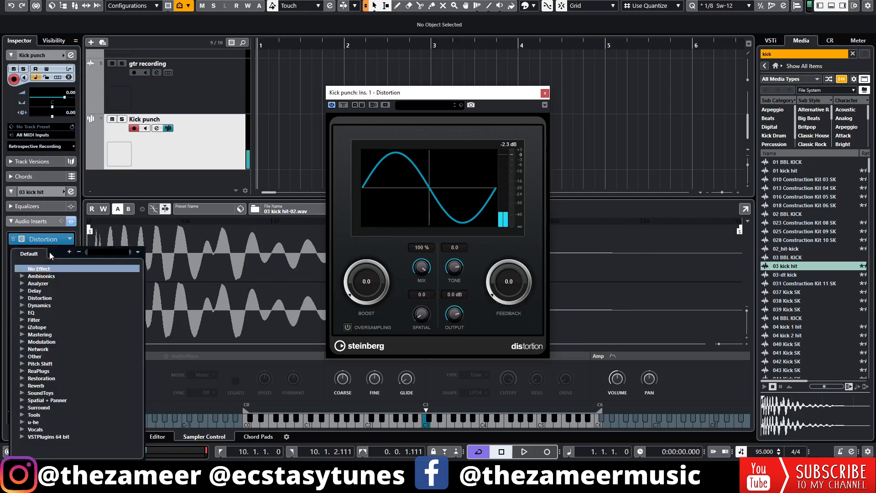
pyautogui.write('di')
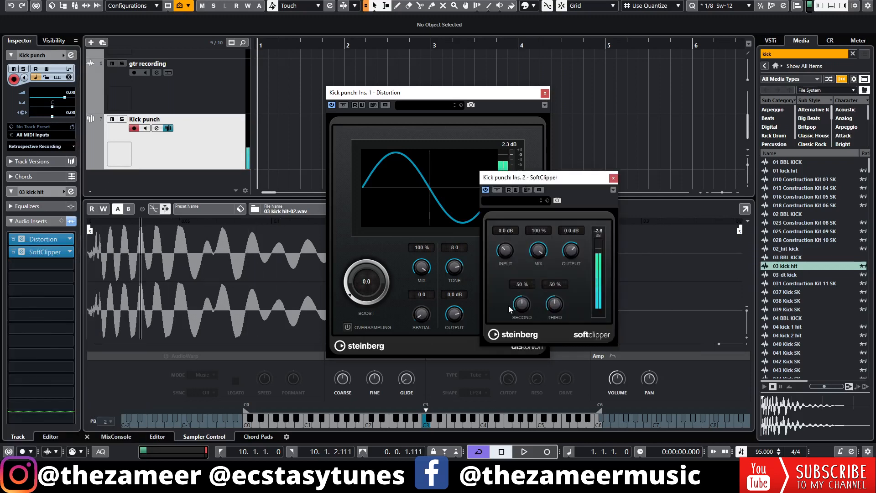
pyautogui.moveTo(509, 306); pyautogui.dragTo(525, 288)
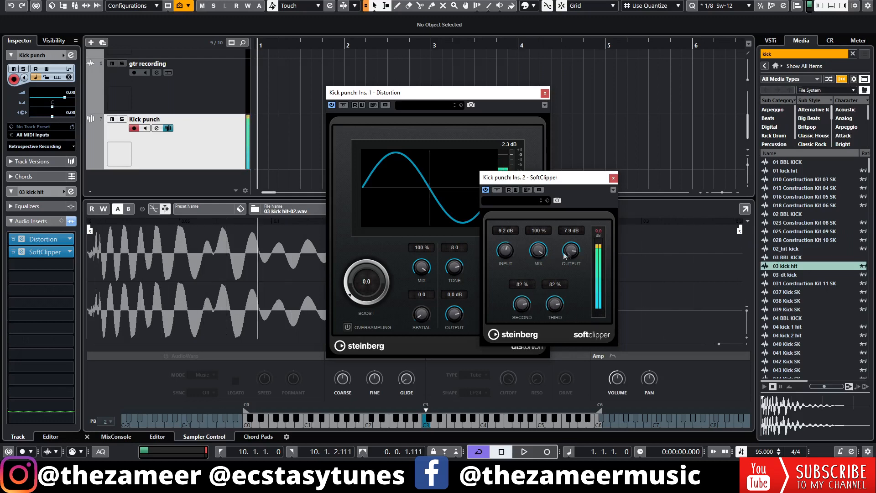
# Step: Enable the sampler's filter for the kick and set its type to Classic
pyautogui.click(432, 359)
pyautogui.click(431, 356)
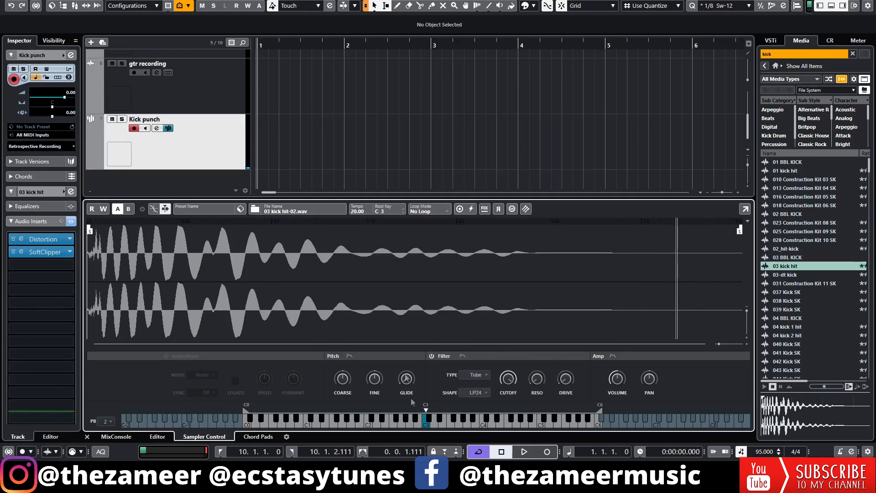
pyautogui.click(476, 374)
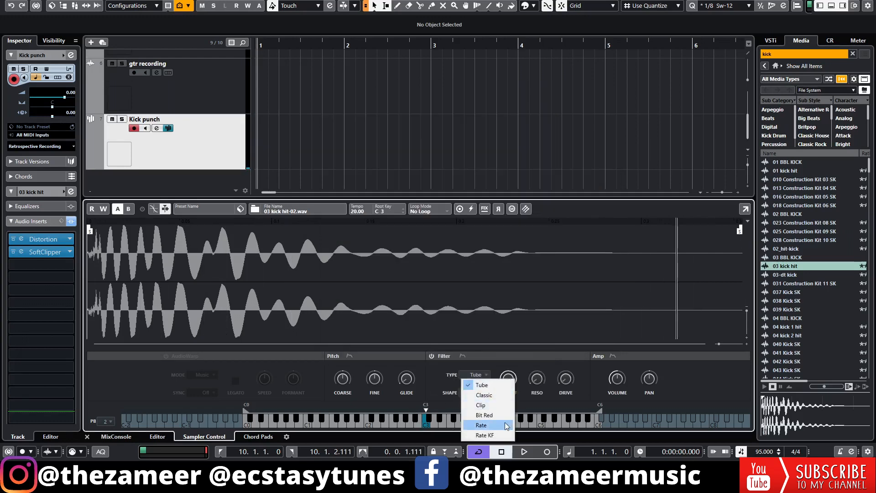
pyautogui.click(499, 394)
pyautogui.scroll(-5, 513, 391)
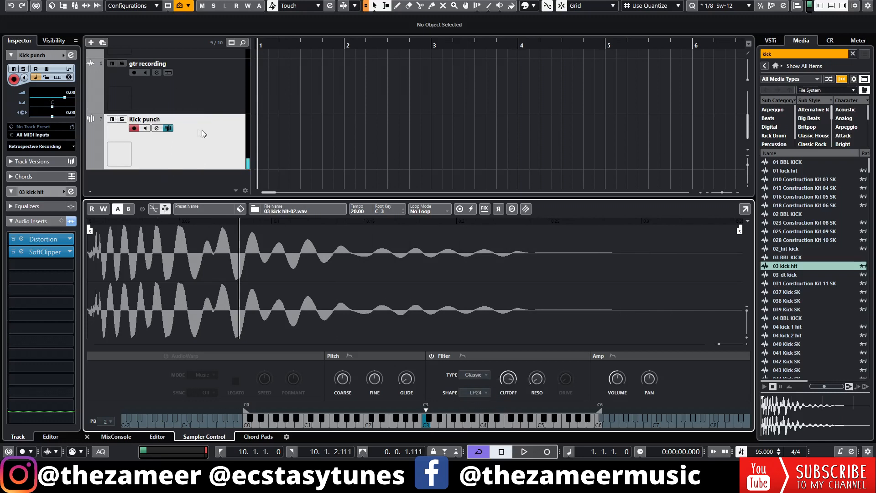
# Step: Start saving the Kick punch track as a track preset
pyautogui.rightClick(198, 147)
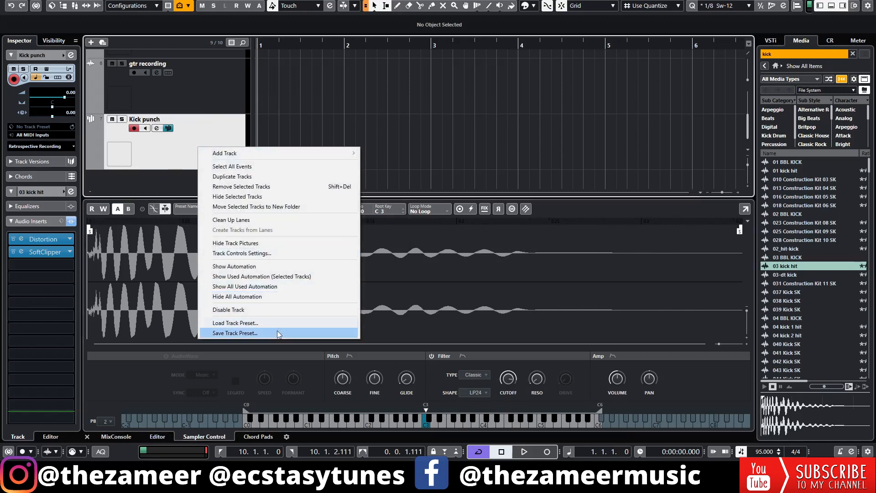
pyautogui.click(265, 336)
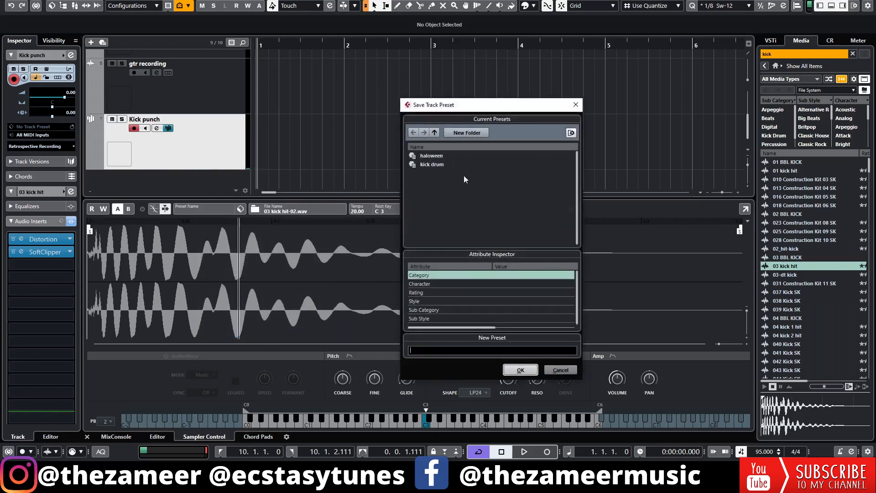